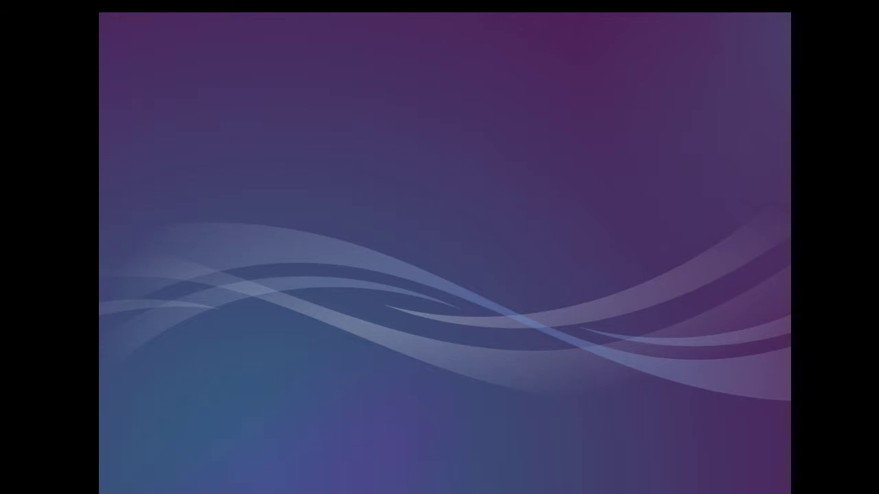
Step: Launch Firefox from the application menu and load teamxlink.co.uk
key("super")
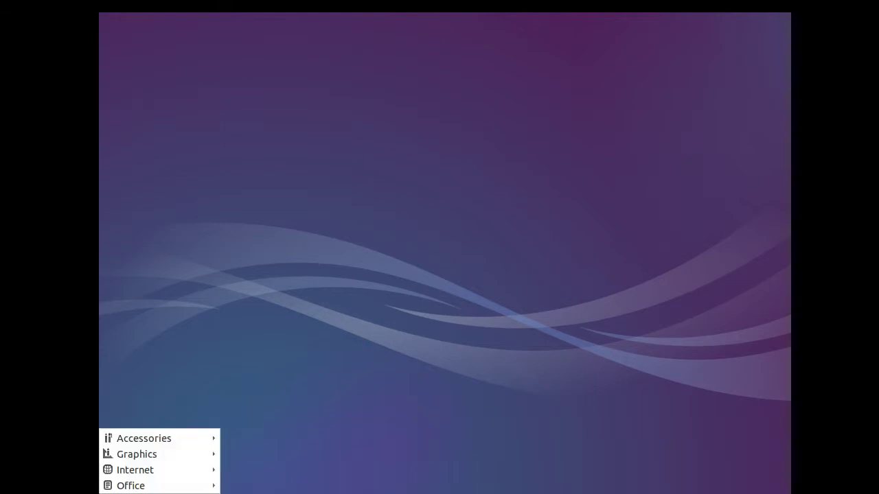
mouse_move(173, 470)
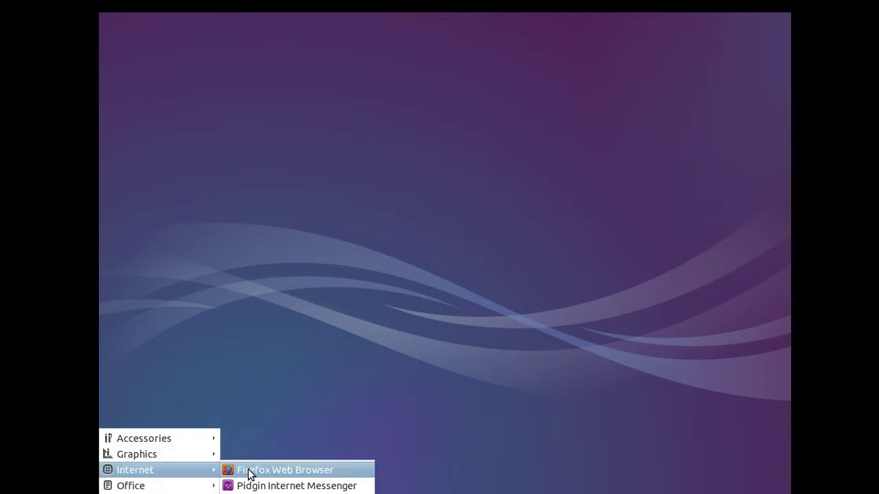
left_click(258, 471)
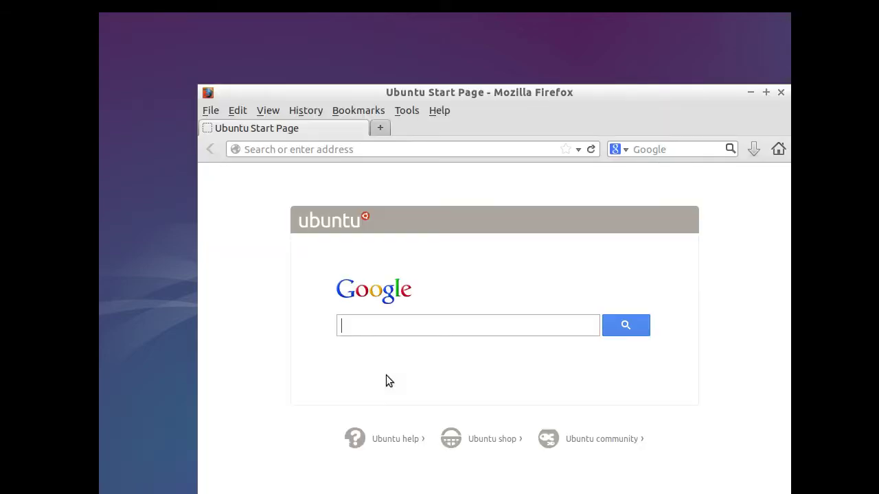
left_click(328, 149)
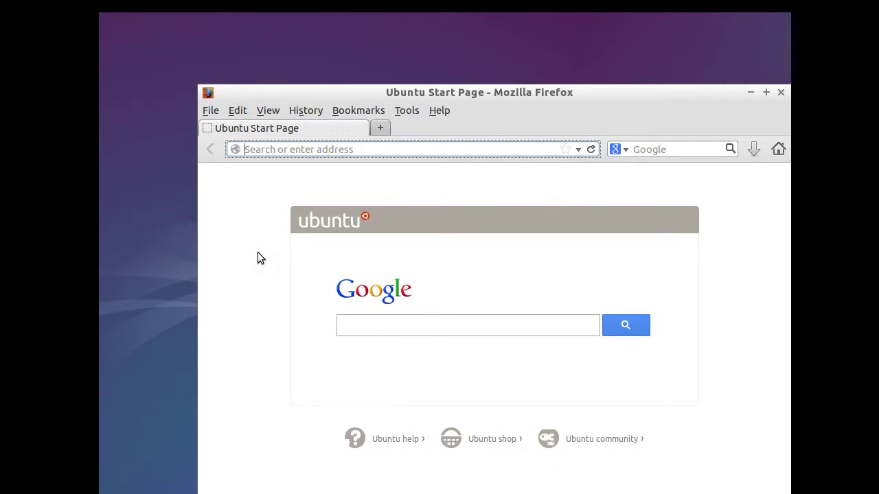
type("teamxlink.co.uk/")
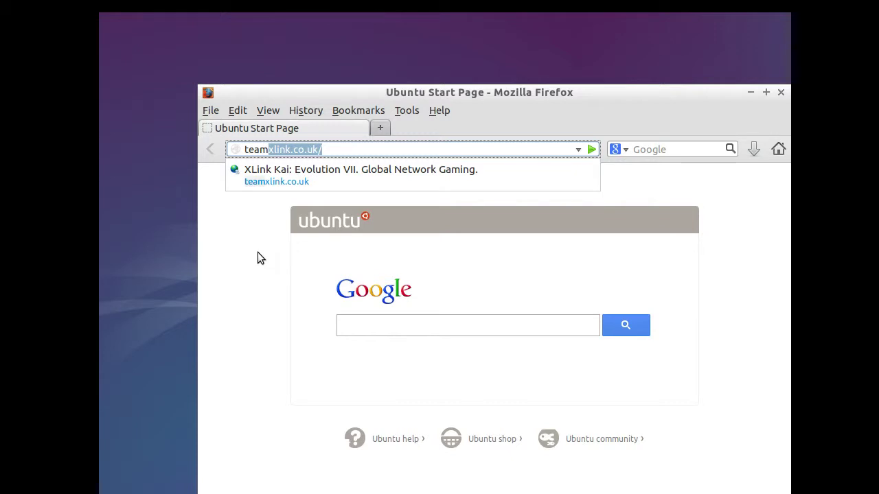
key("Return")
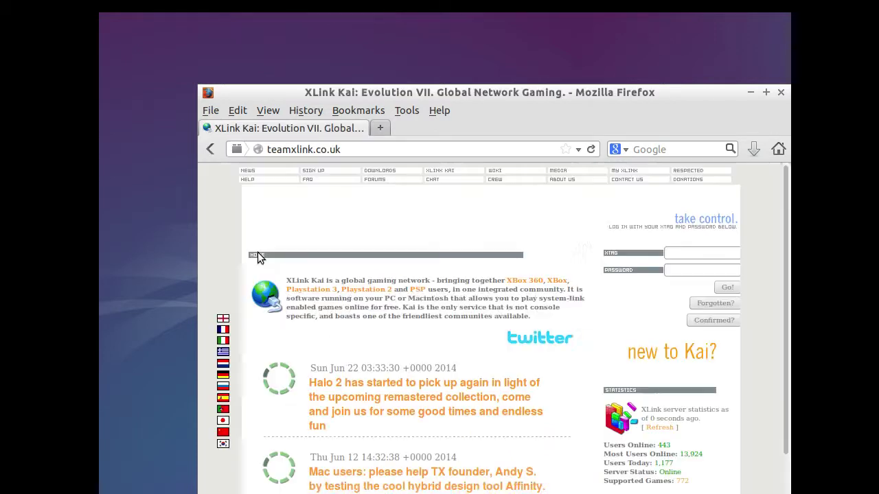
Step: Go to the XLink Kai Downloads page and select the Linux (x86) version
left_click(393, 173)
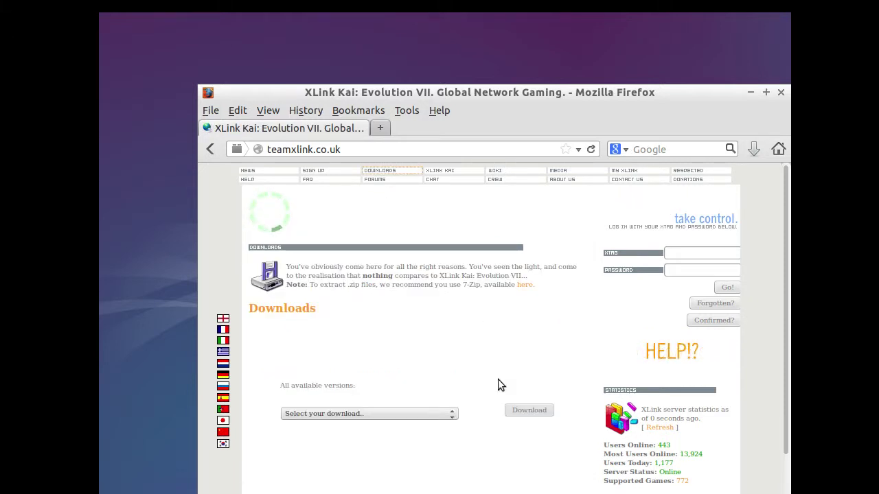
scroll(499, 395, "down", 2)
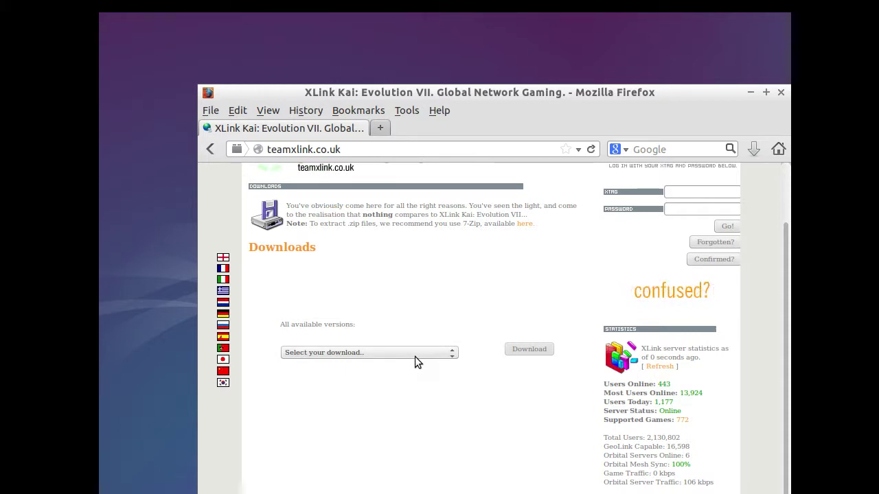
left_click(435, 354)
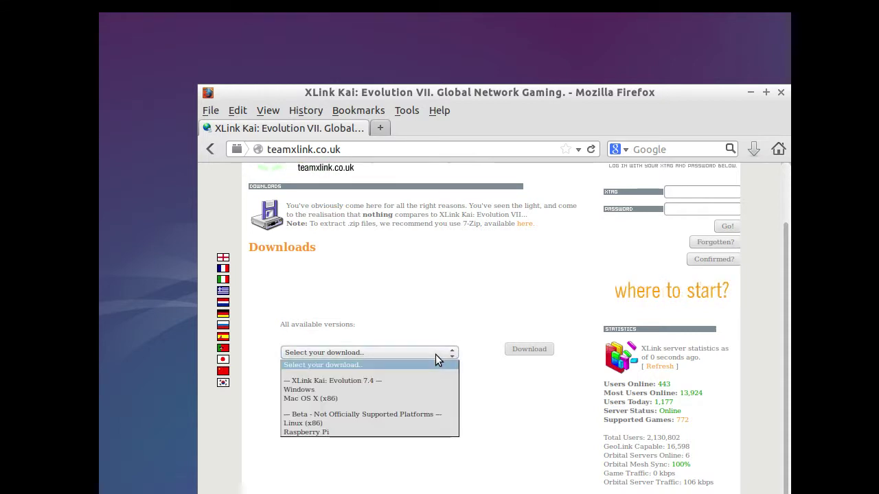
left_click(367, 424)
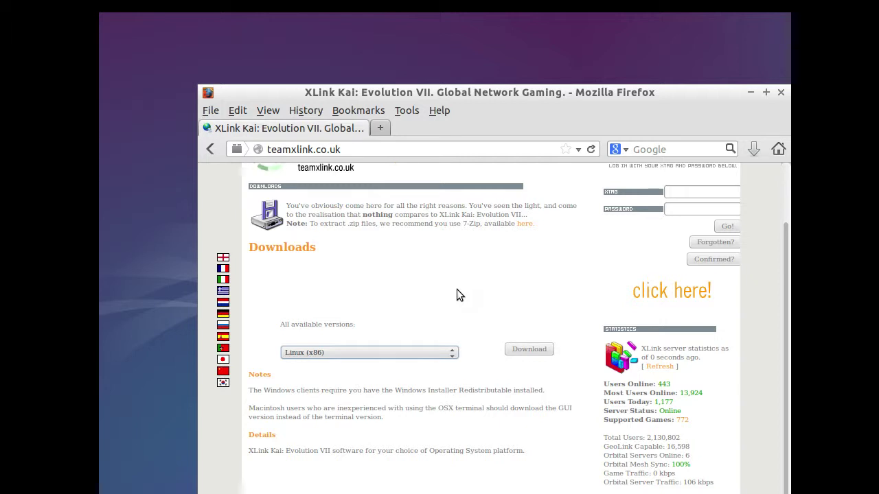
Step: Save the kaiEngine-7.4.28 Linux archive and open its containing Downloads folder
left_click(542, 351)
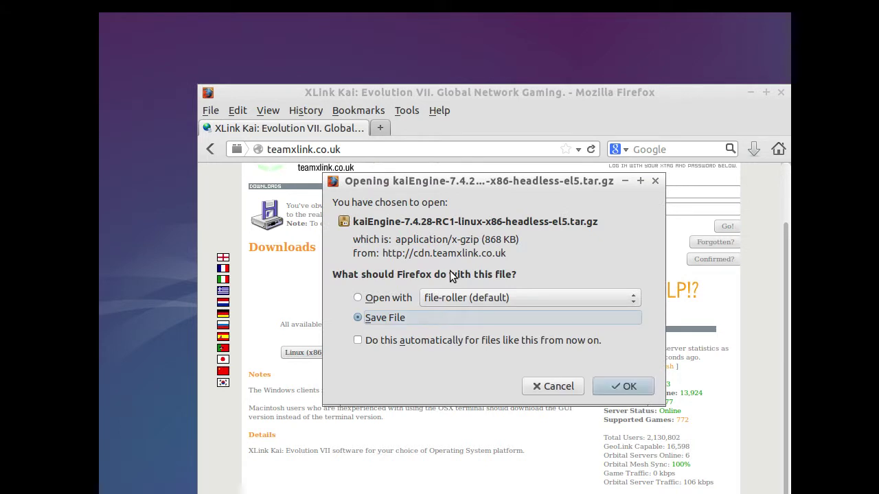
left_click(628, 388)
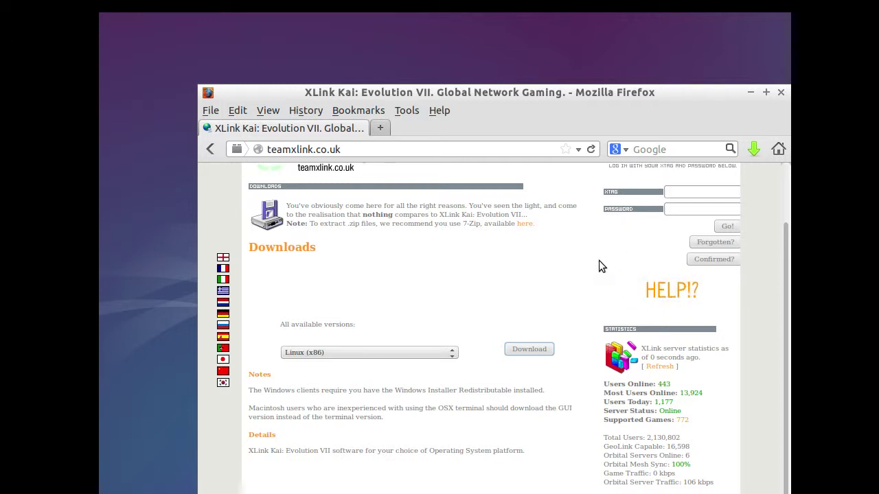
left_click(755, 152)
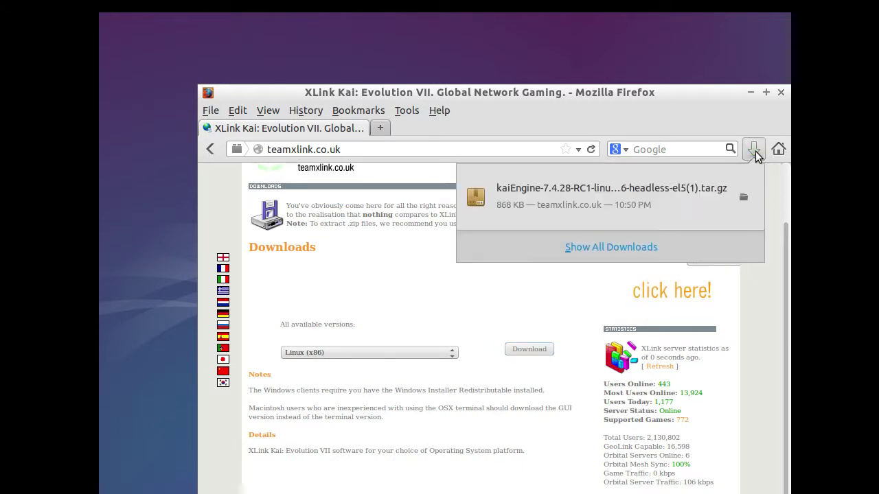
left_click(744, 199)
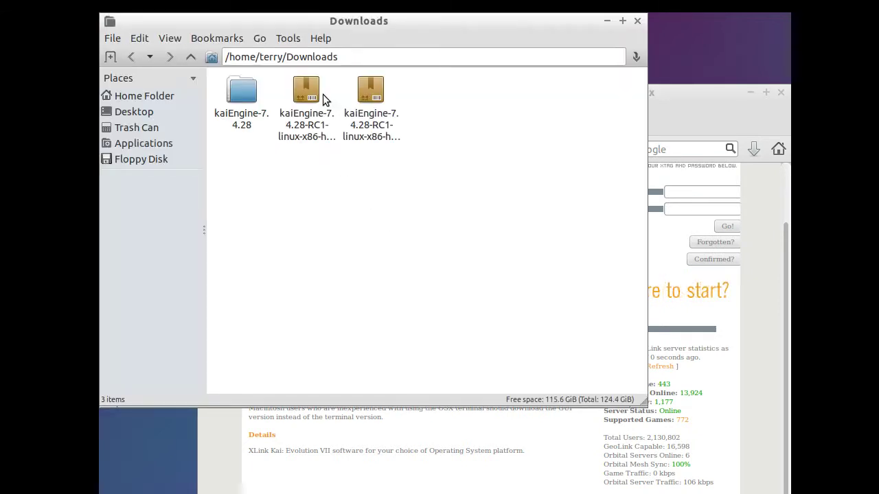
Step: Move the duplicate kaiEngine archive to the trash
left_click(307, 116)
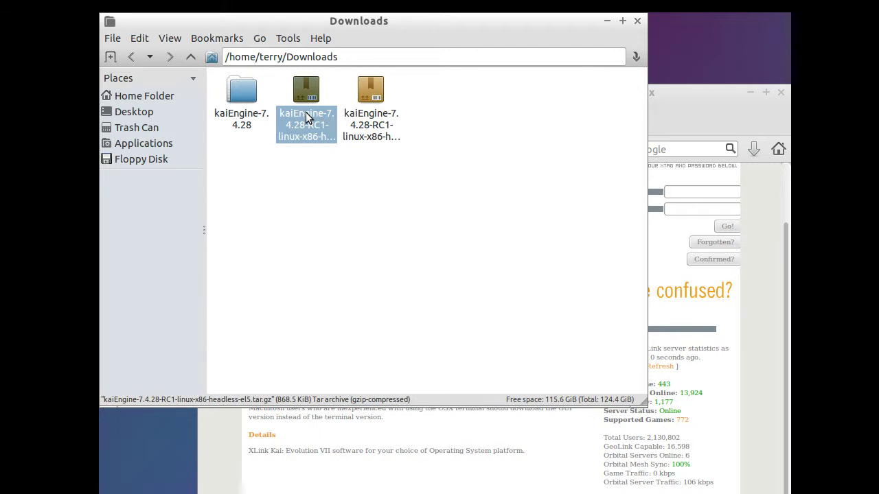
left_click(353, 117)
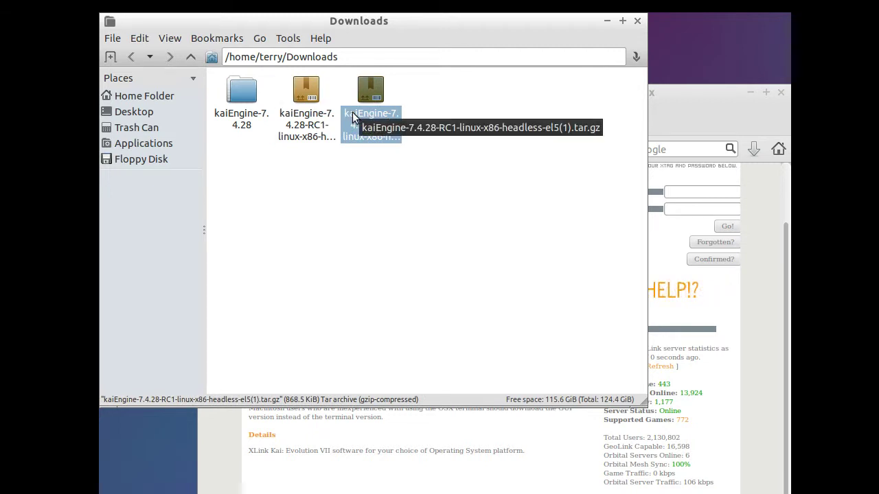
right_click(362, 114)
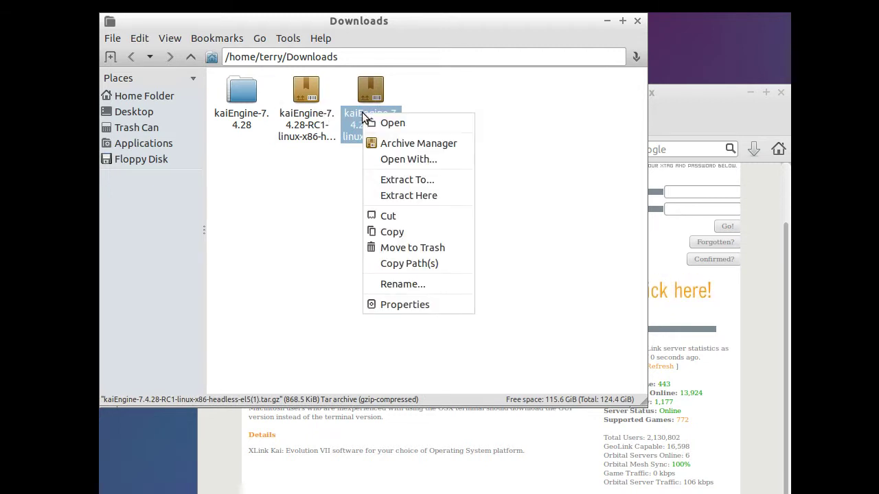
left_click(440, 249)
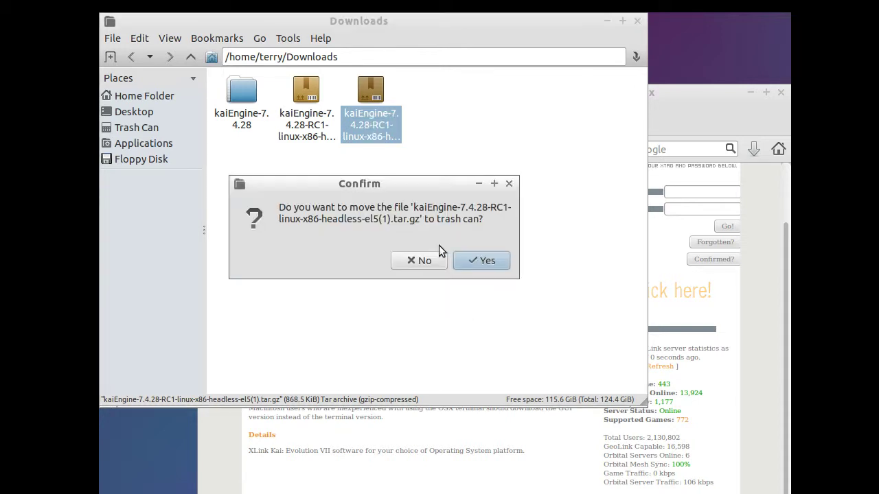
left_click(478, 261)
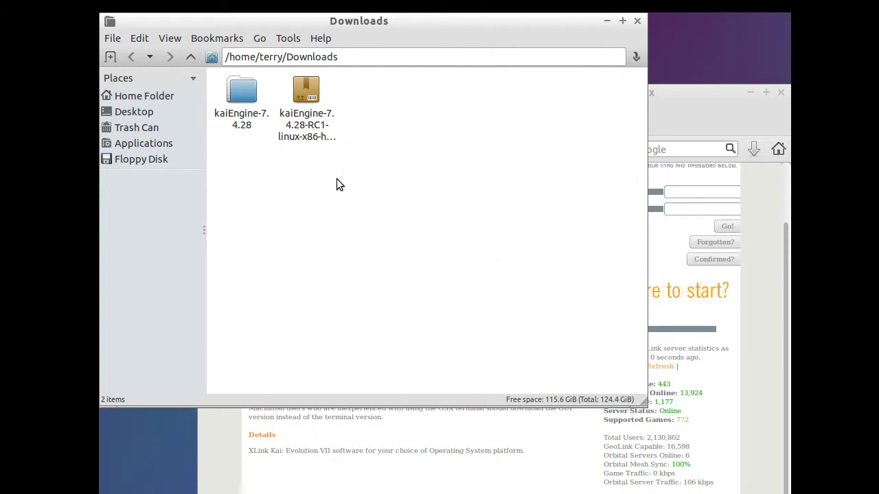
Step: Move the old kaiEngine-7.4.28 folder to the trash
left_click(238, 106)
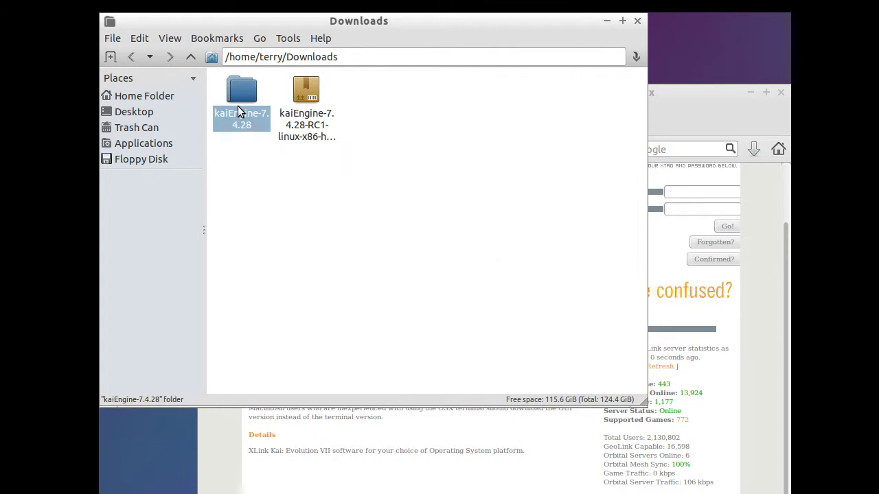
right_click(237, 106)
left_click(284, 320)
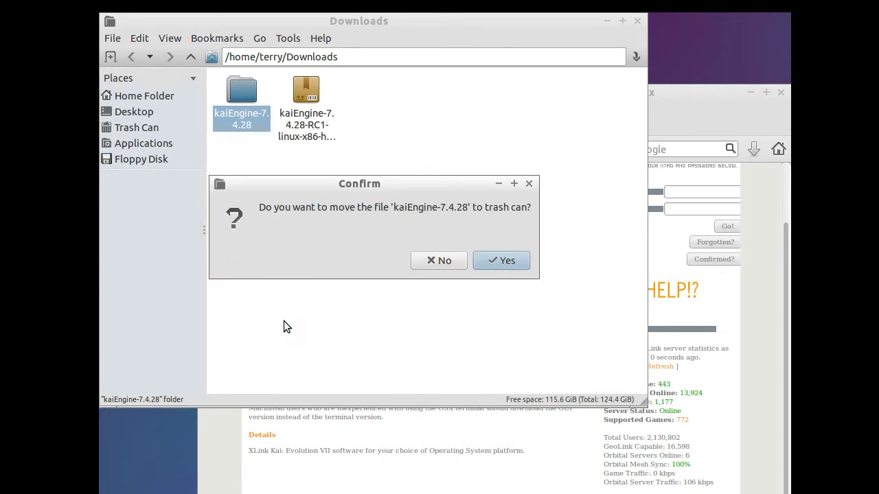
left_click(490, 260)
Step: Extract the remaining kaiEngine archive into Downloads and open the kaiEngine-7.4.28 folder
left_click(233, 101)
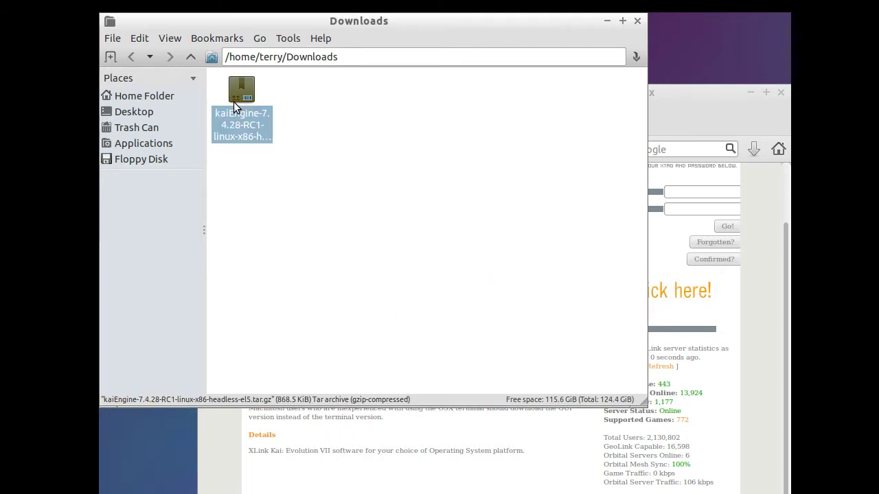
right_click(244, 118)
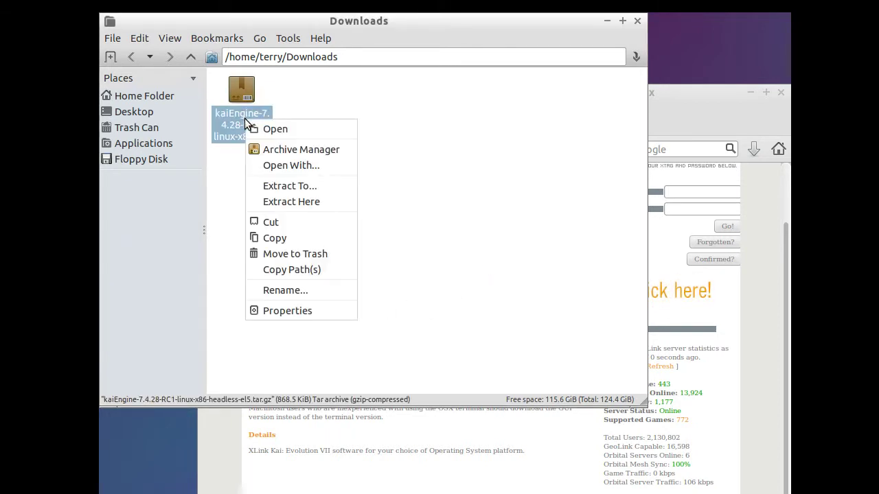
left_click(333, 203)
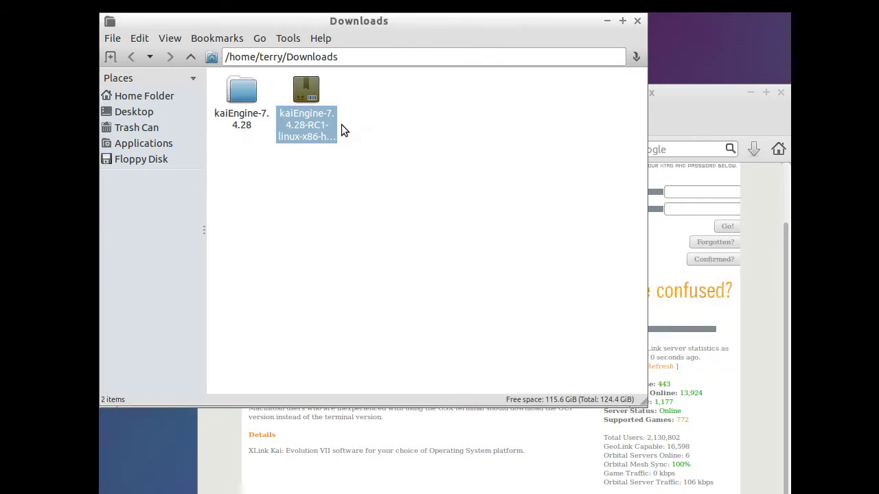
double_click(244, 109)
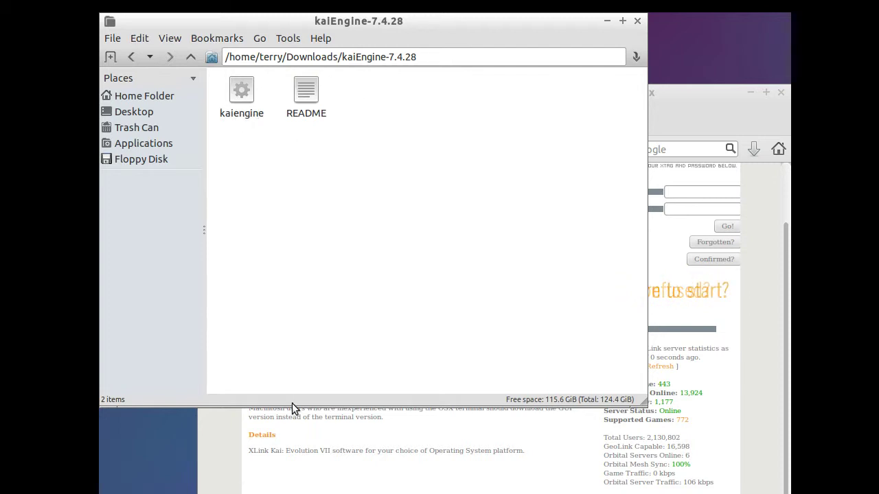
key("alt+F1")
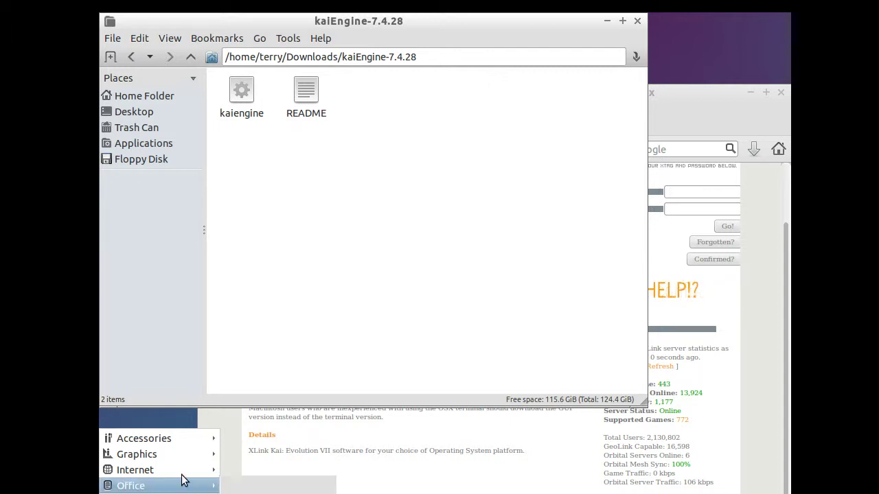
Step: Open a new LXTerminal window at the home folder prompt
mouse_move(171, 441)
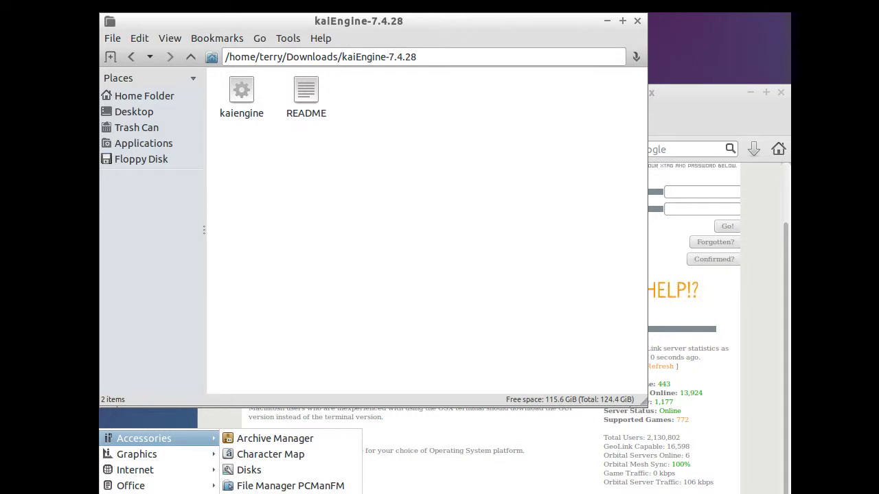
key("Escape")
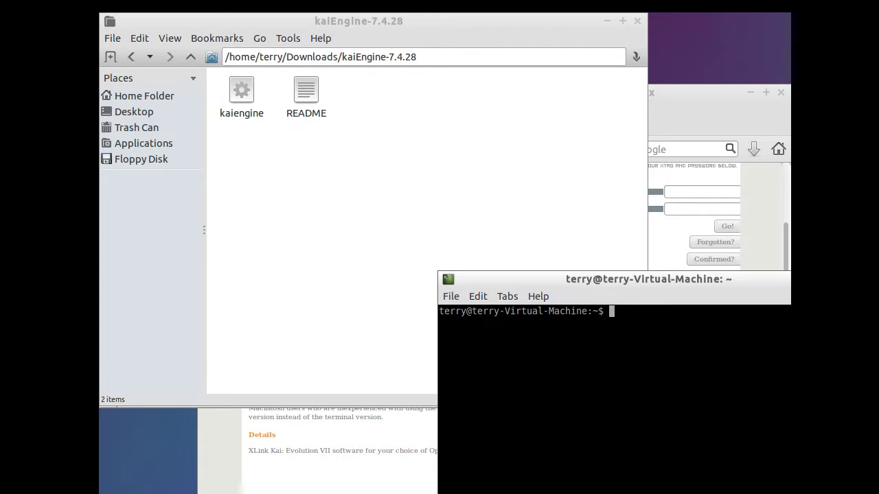
Step: Run sudo su and enter the account password to get a root shell
type("sudo su")
key("Return")
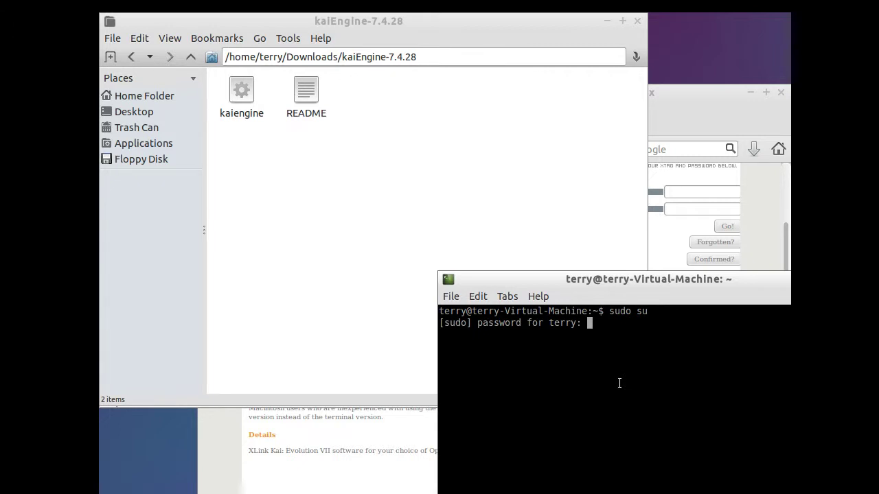
key("Return")
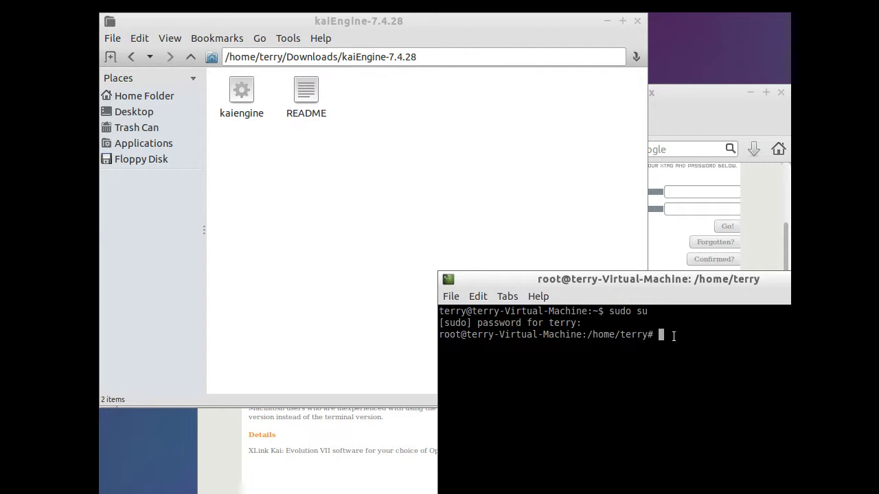
Step: Change directory into Downloads, then into kaiEngine-7.4.28
type("cd Downloads")
key("Return")
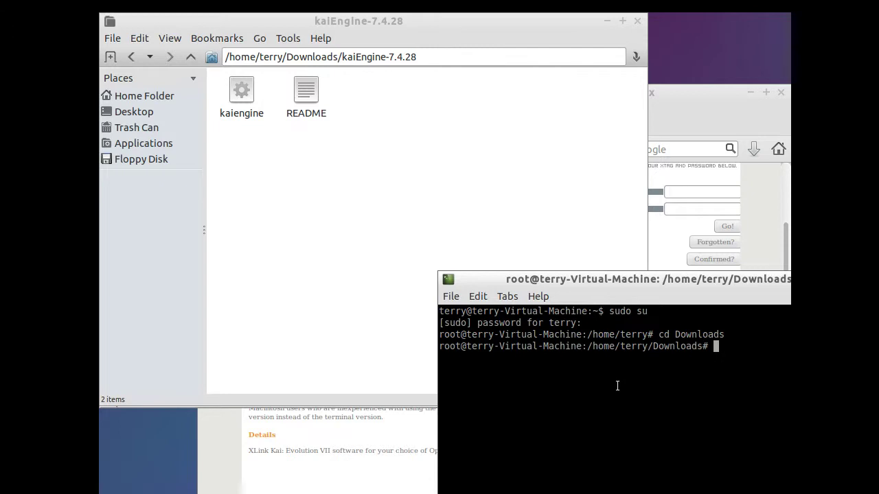
type("cd")
type("kaiEngine-7")
key("Return")
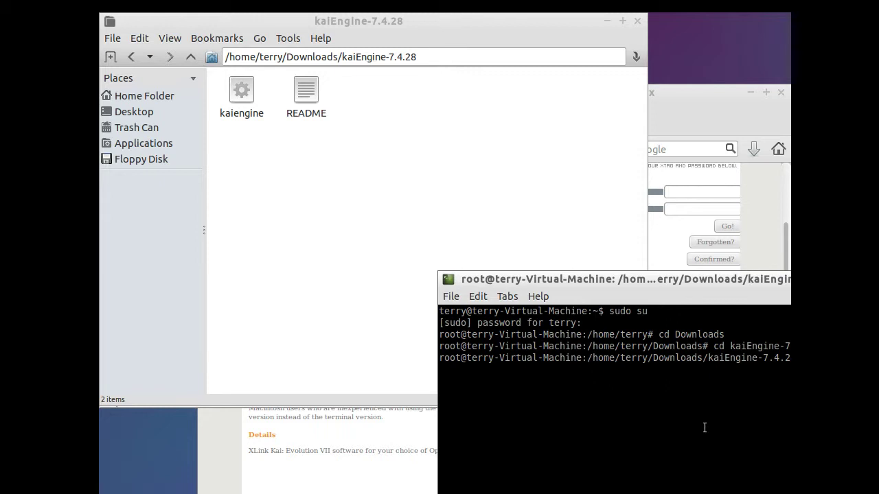
Step: Run kaiengine, then close the XLink Kai downloads window and minimize the terminal
type("ine")
key("Return")
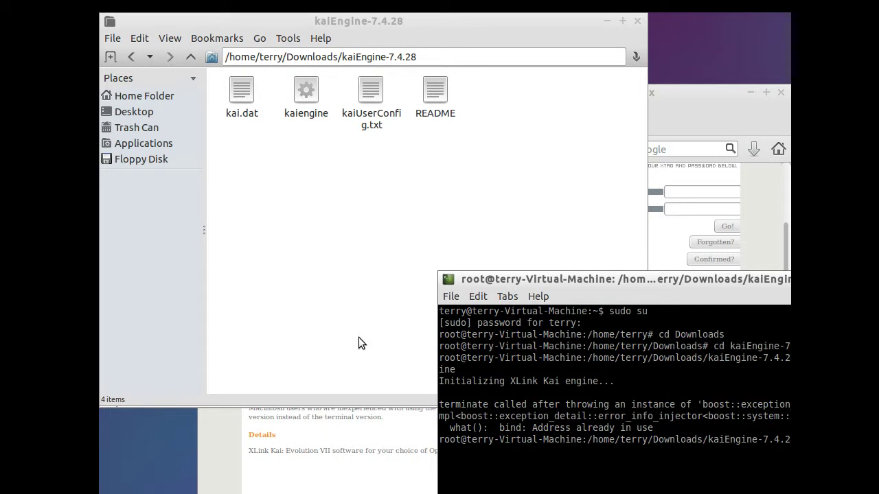
key("alt+Tab")
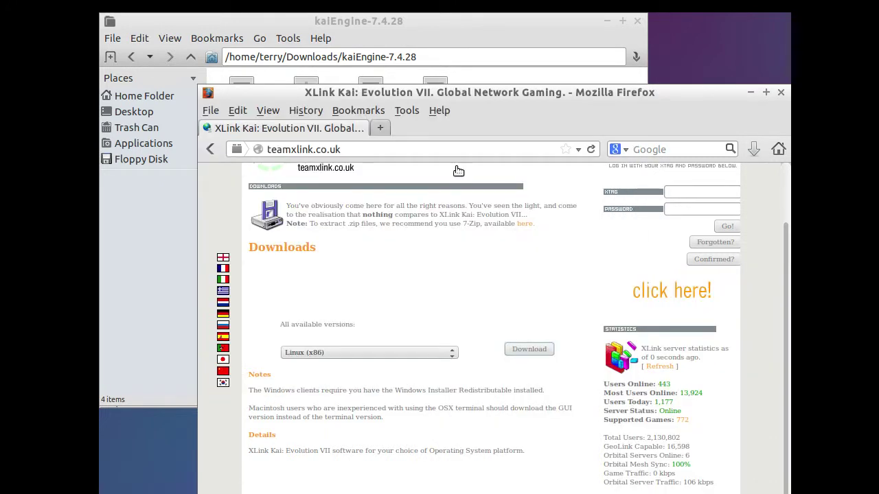
left_click(781, 93)
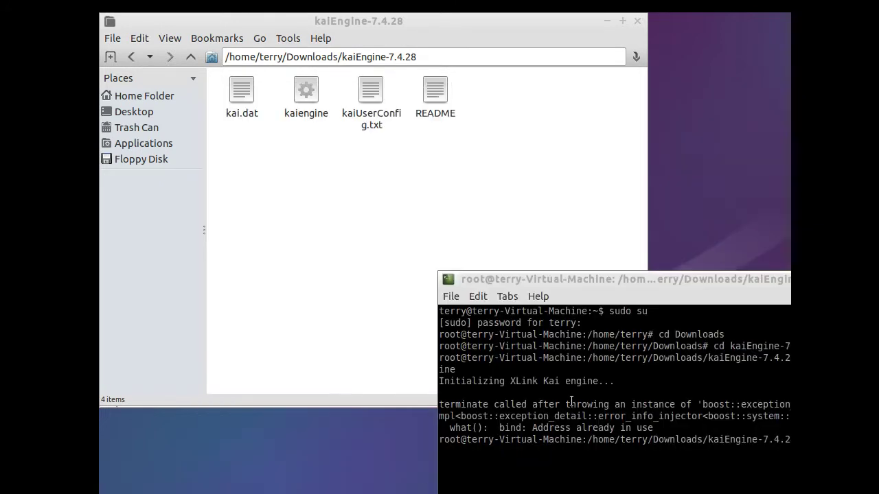
key("alt+F9")
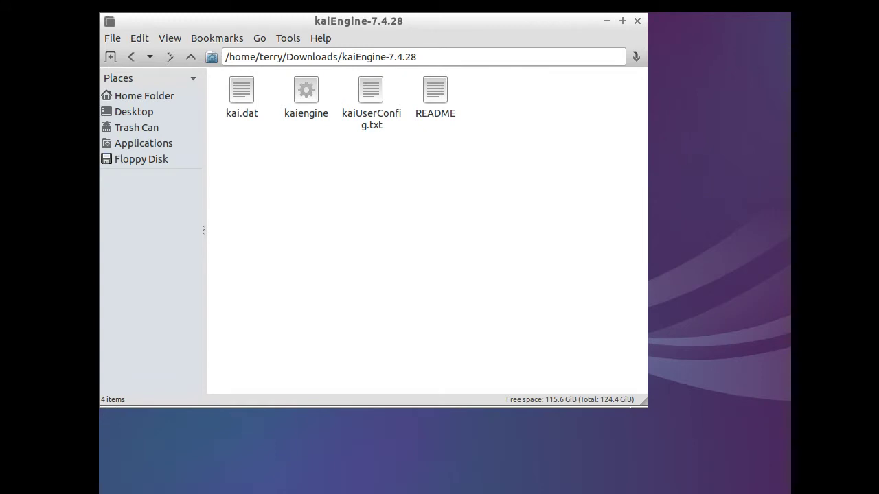
Step: Restore the LXTerminal window showing the kaiengine bind error and type 22 at the prompt
key("alt+F9")
key("alt+Tab")
key("alt+Tab")
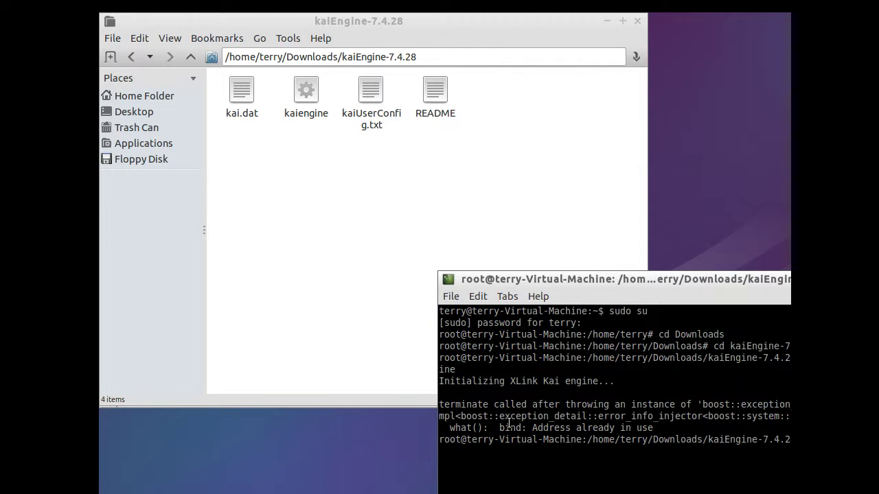
type("22")
left_click(110, 493)
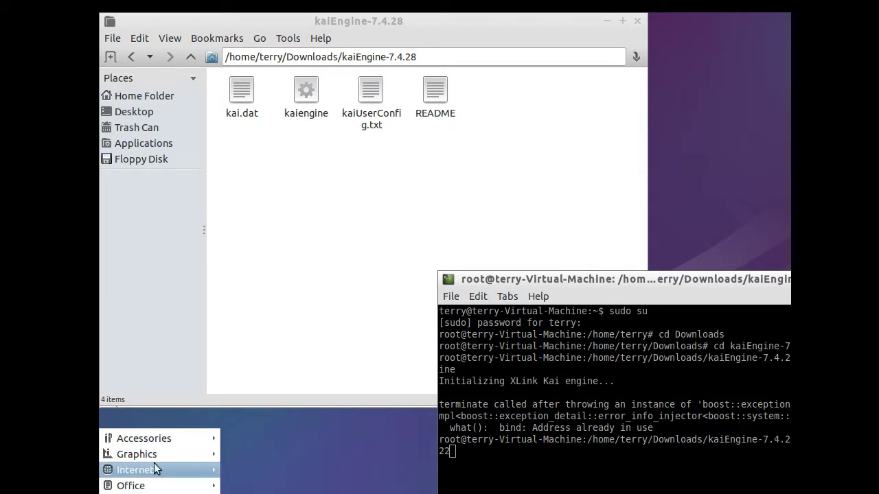
mouse_move(154, 469)
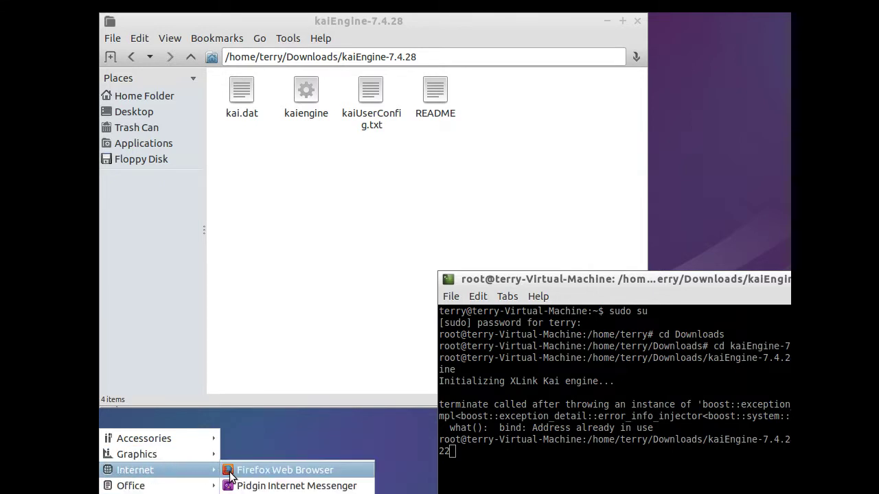
left_click(230, 472)
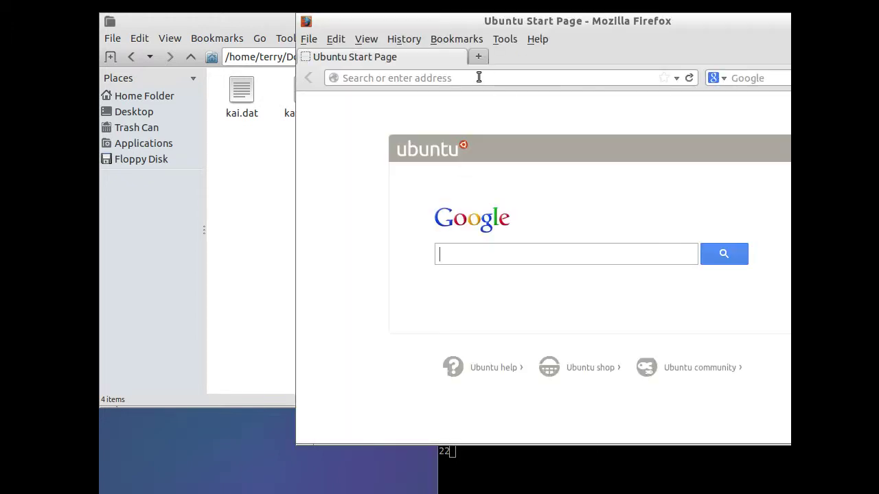
left_click(474, 80)
type("ht")
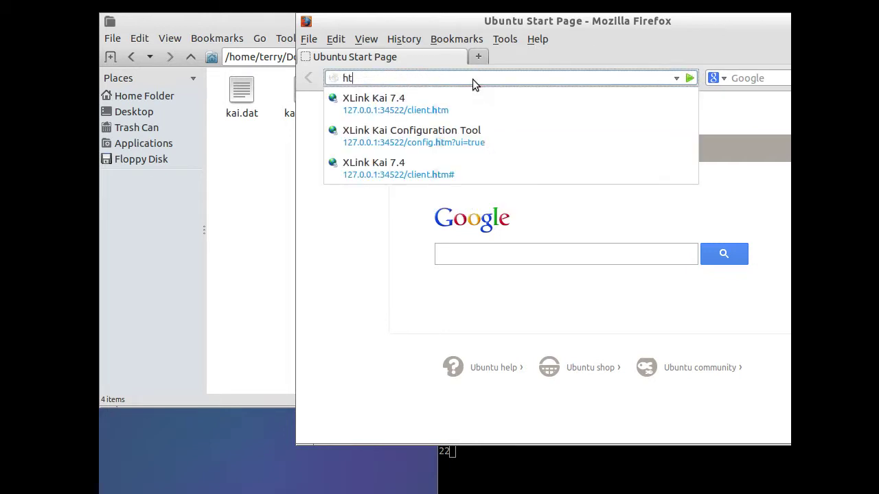
type("tp://")
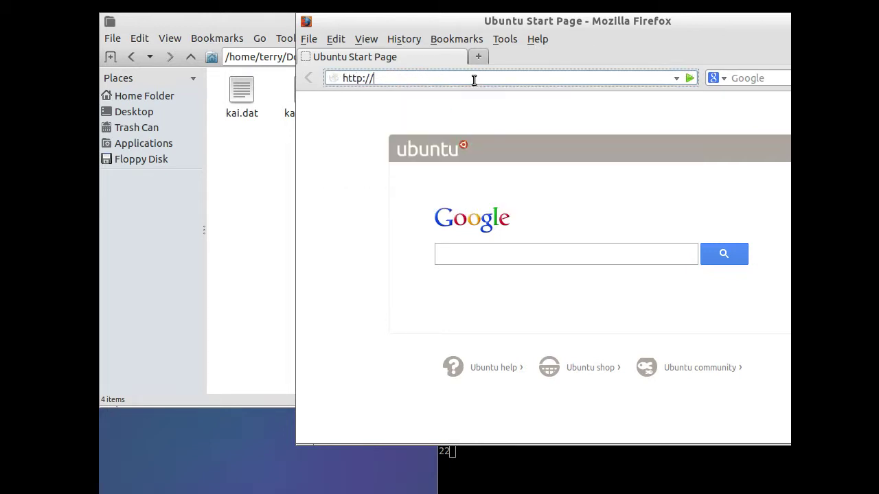
type("127.0.0")
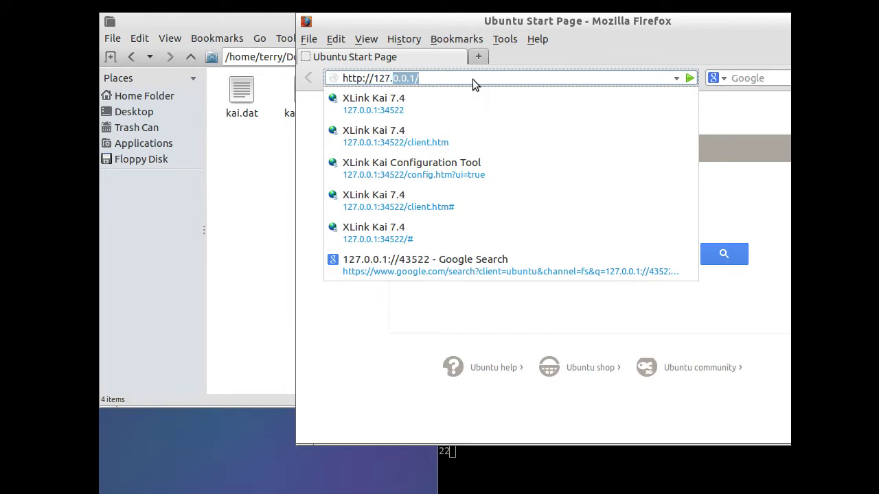
type(".1:3452")
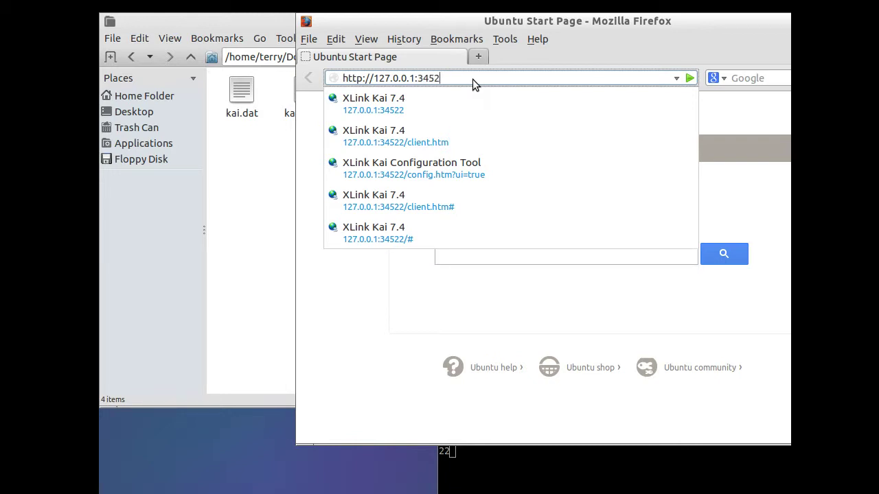
type("2")
Step: Load the XLink Kai UI at 127.0.0.1:34522 and switch to the General Chat room
key("Return")
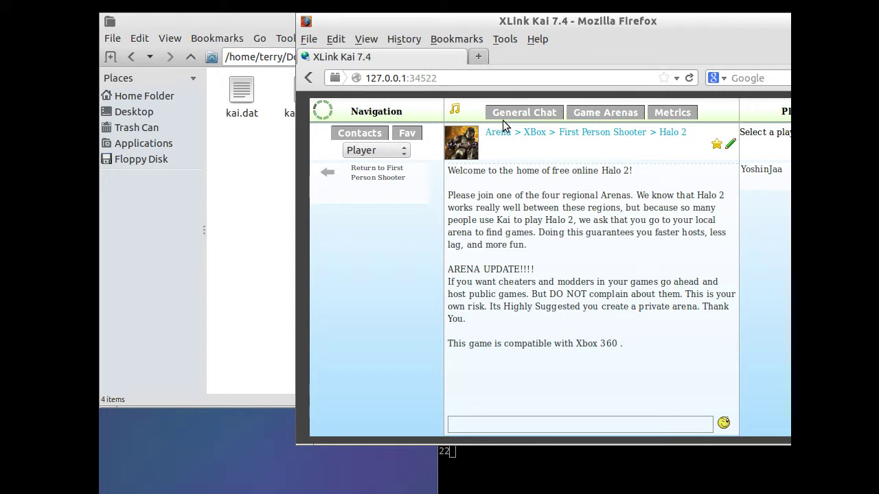
left_click(534, 113)
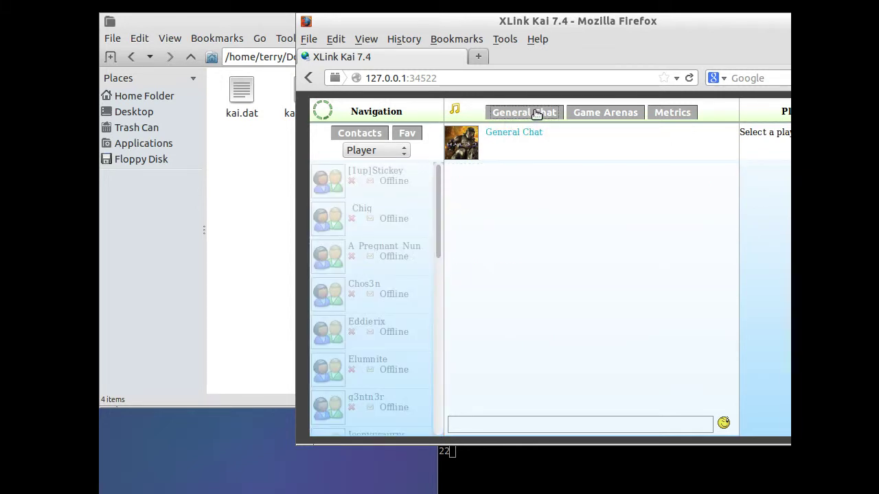